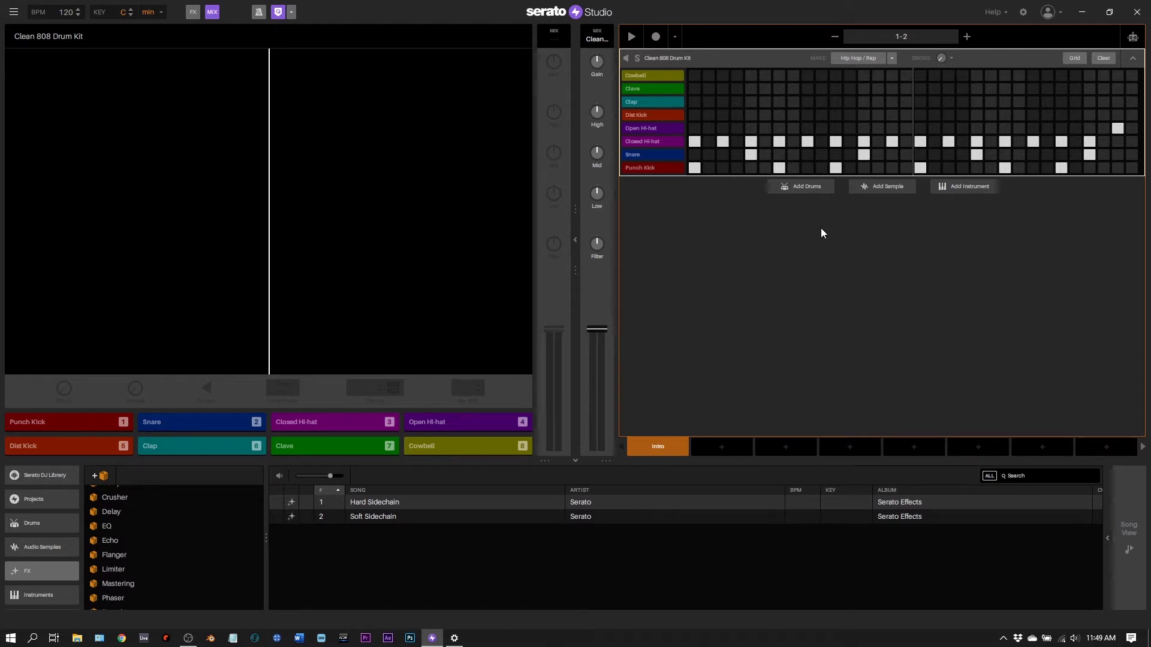
Step: Play the Clean 808 drum loop at the new 80 BPM tempo
key(space)
key(space)
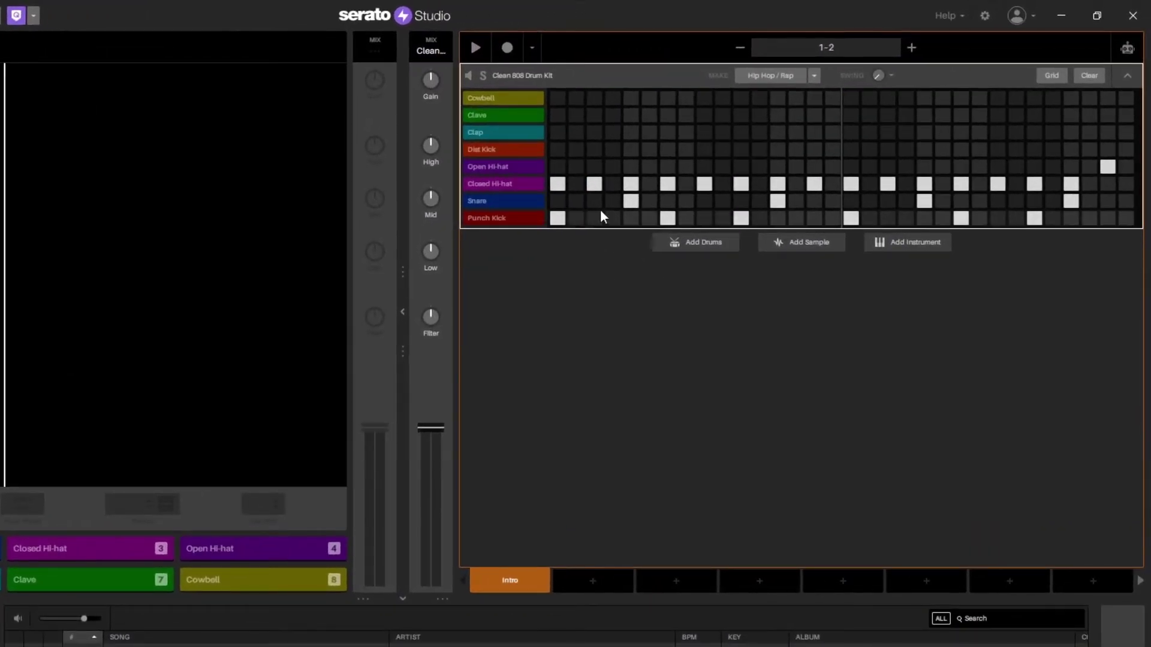
Step: Lower alternate Closed Hi-hat hits to soft velocities around 34–36 and play the loop
mouse_move(594, 185)
mouse_down()
mouse_move(594, 214)
mouse_move(594, 150)
mouse_up()
drag(557, 183, 557, 206)
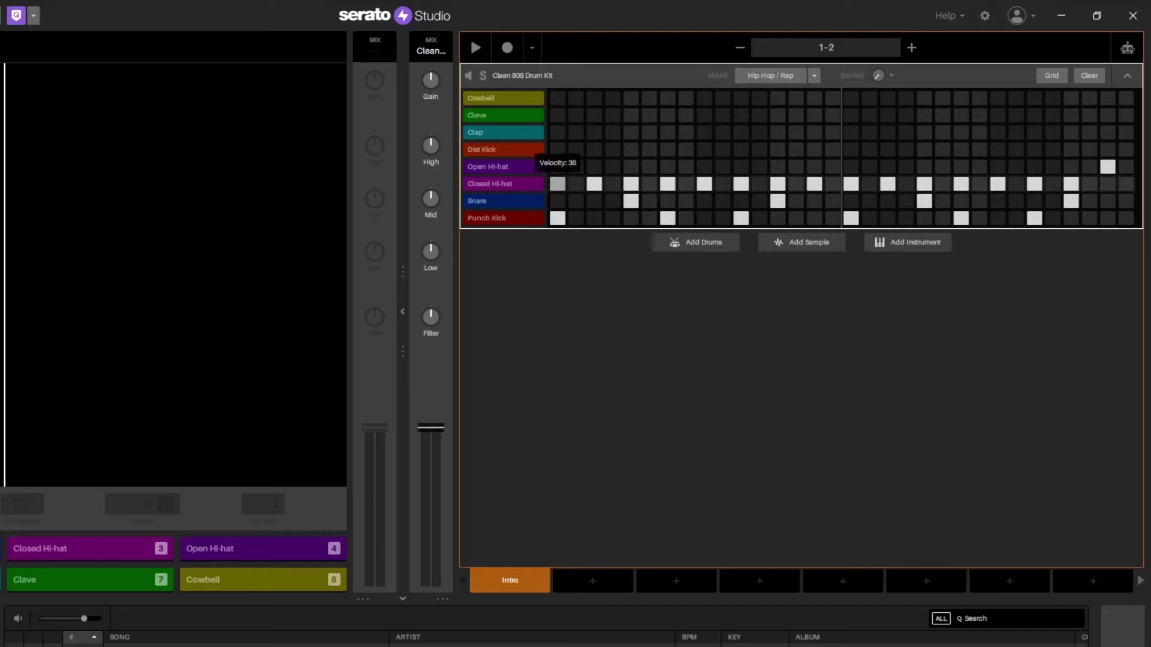
drag(639, 192, 639, 207)
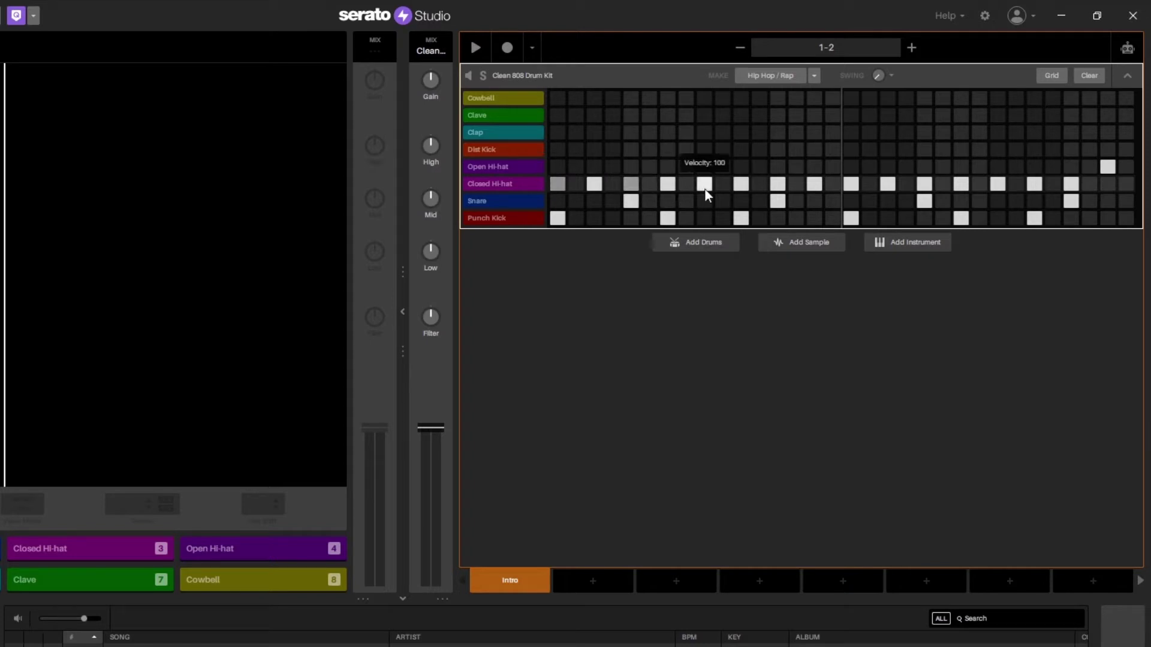
drag(707, 188, 707, 215)
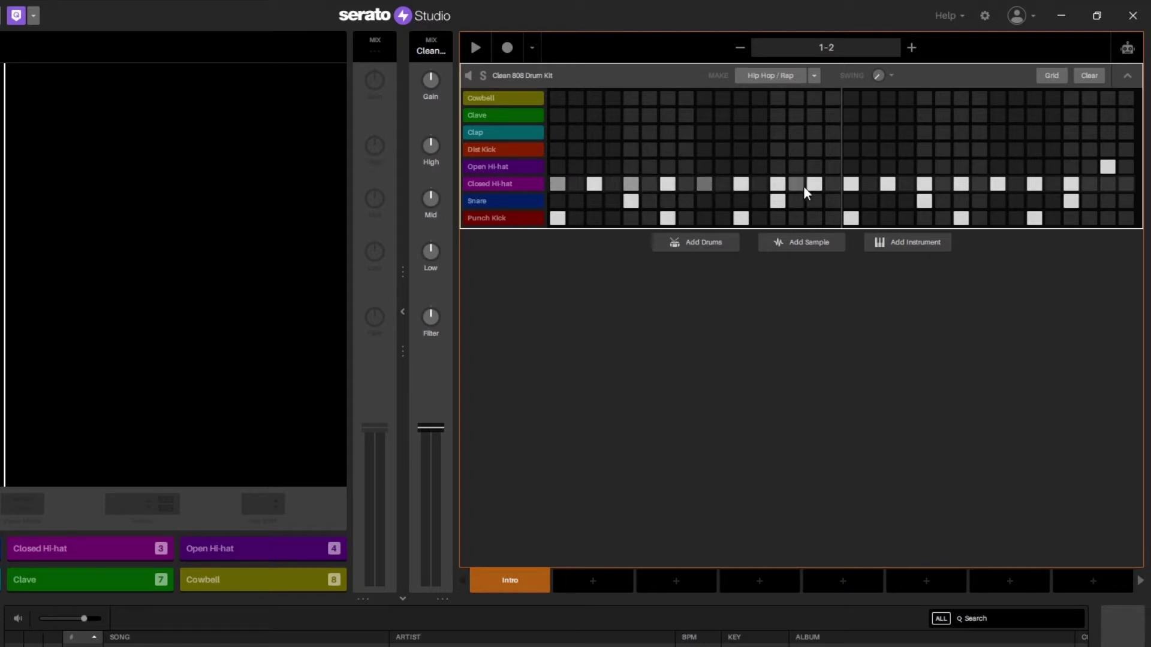
drag(778, 185, 778, 203)
drag(851, 185, 851, 203)
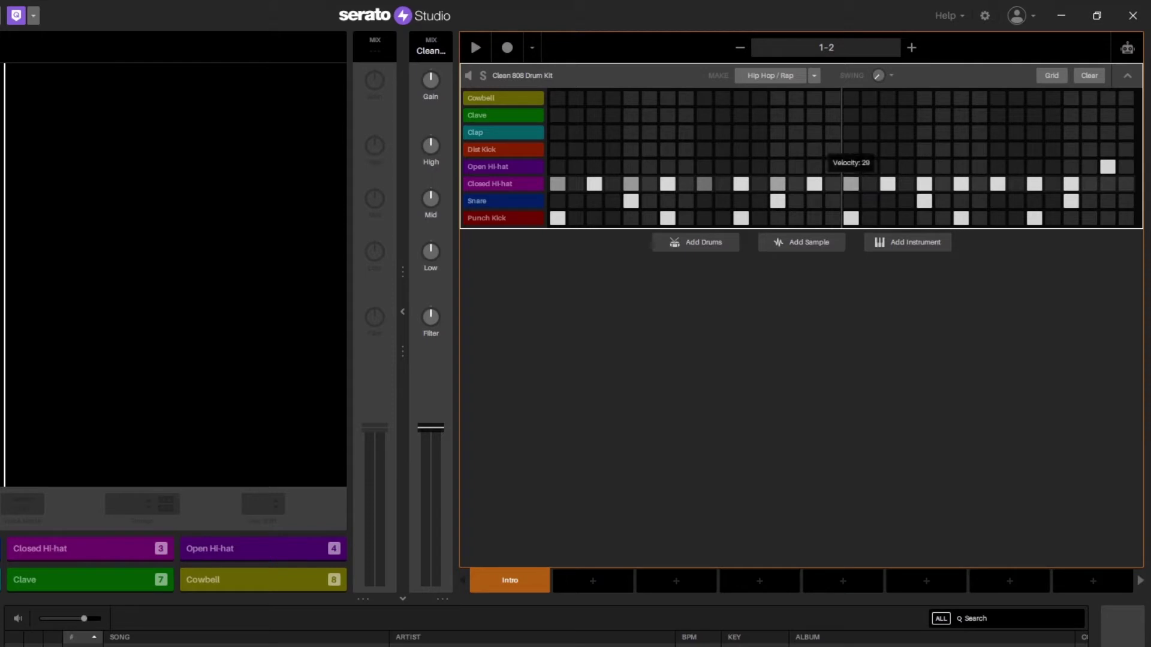
drag(924, 184, 924, 207)
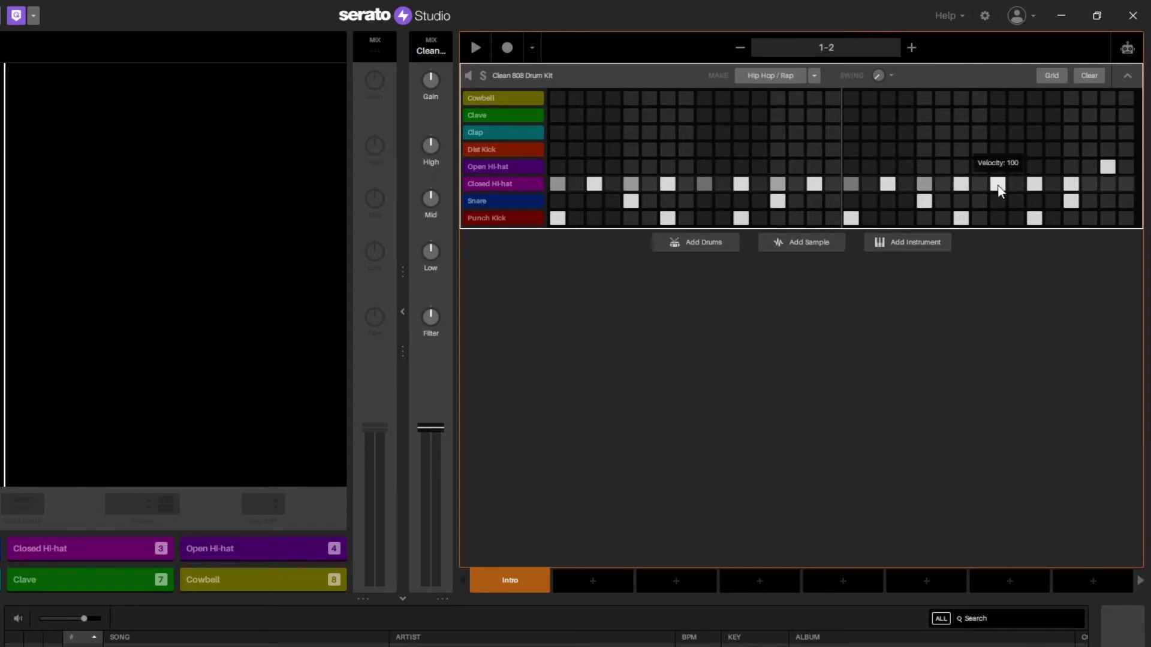
drag(997, 185, 1073, 190)
key(space)
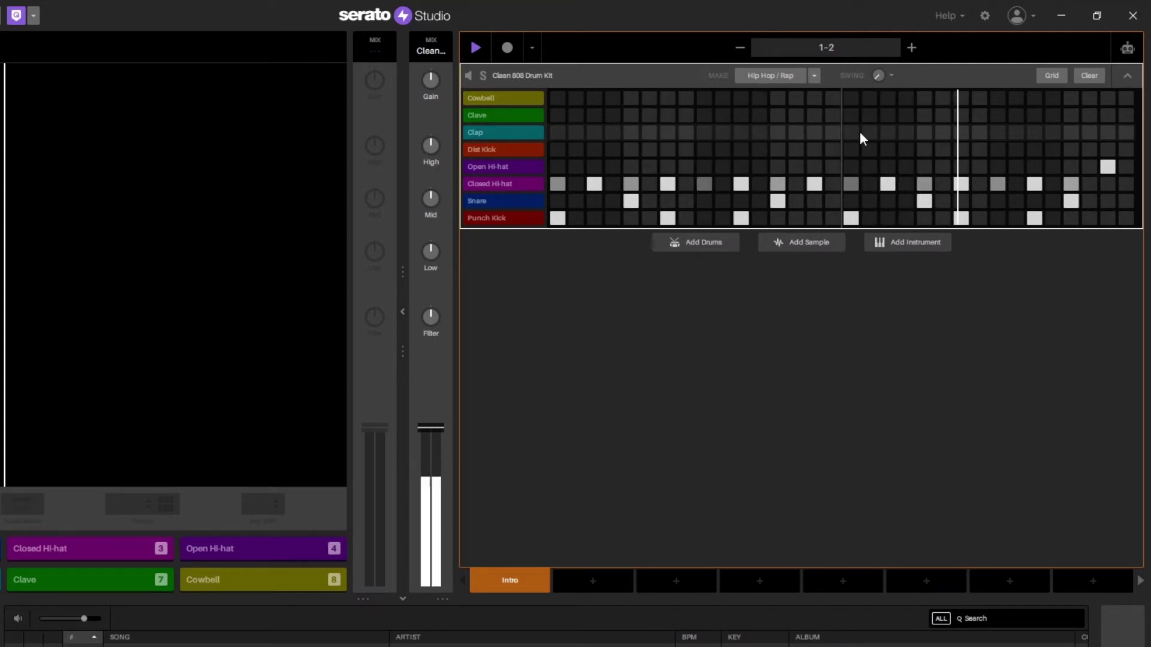
Step: Add another Closed Hi-hat hit, soften one hit to velocity 23, and replay the loop
key(space)
click(647, 184)
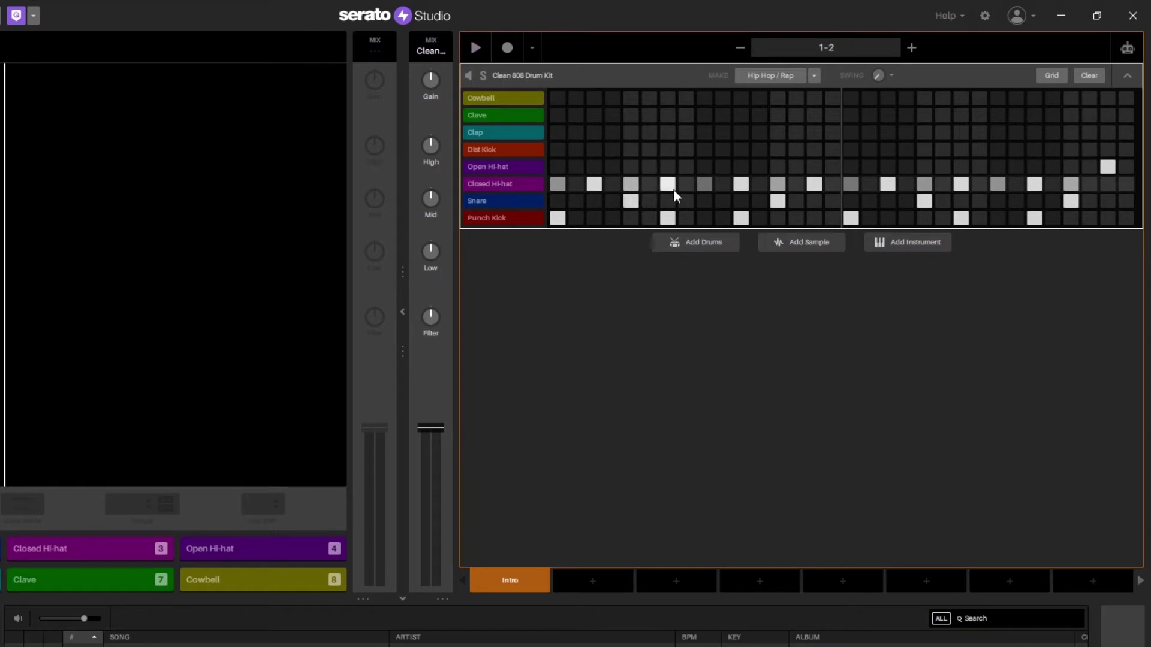
drag(851, 186, 851, 174)
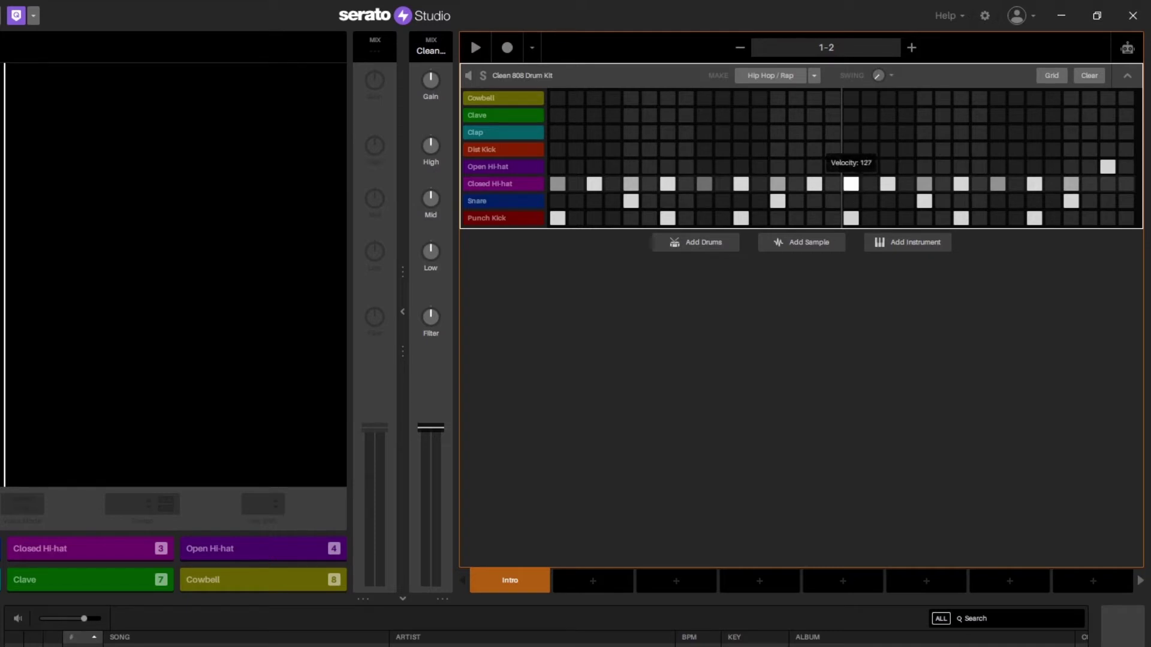
key(space)
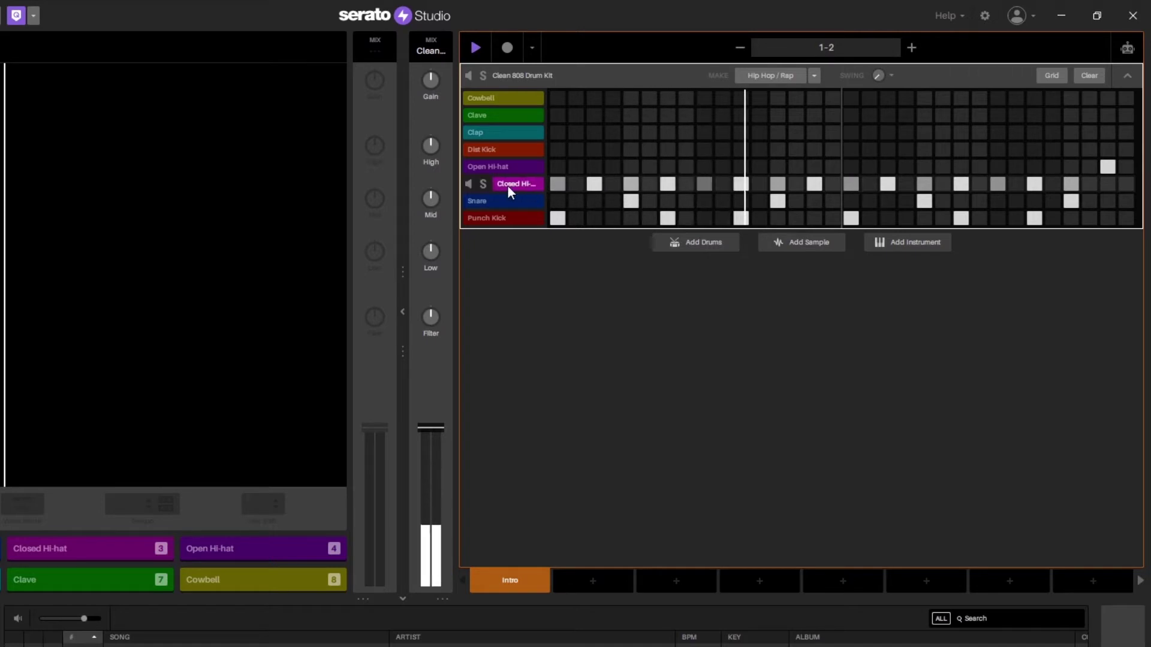
key(space)
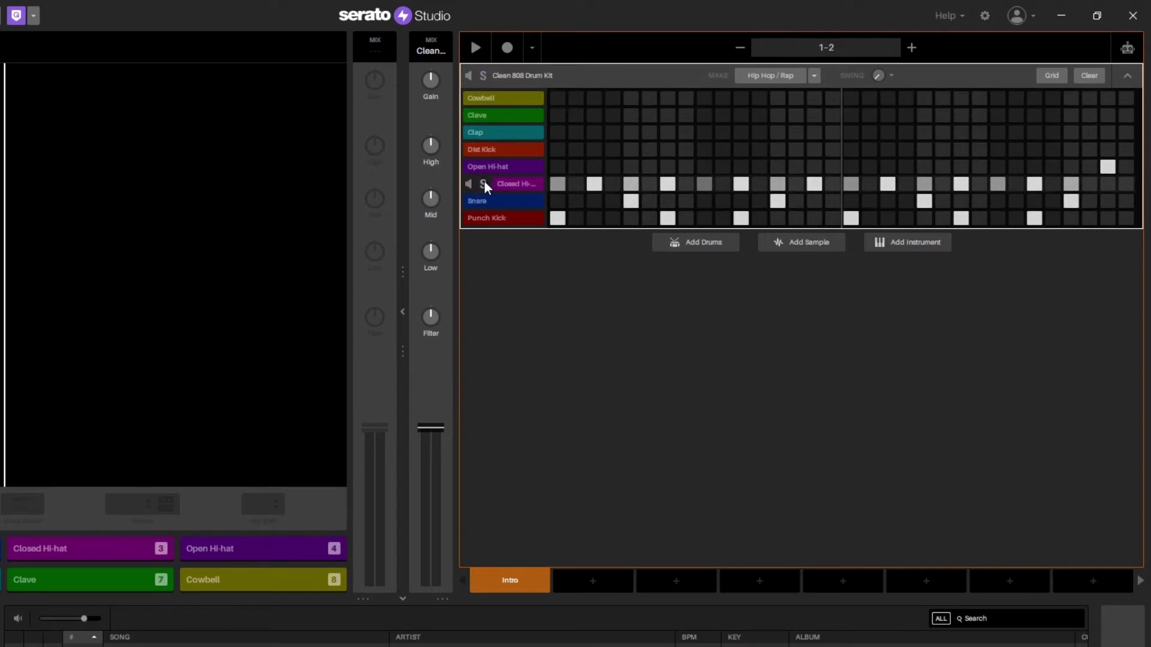
click(483, 182)
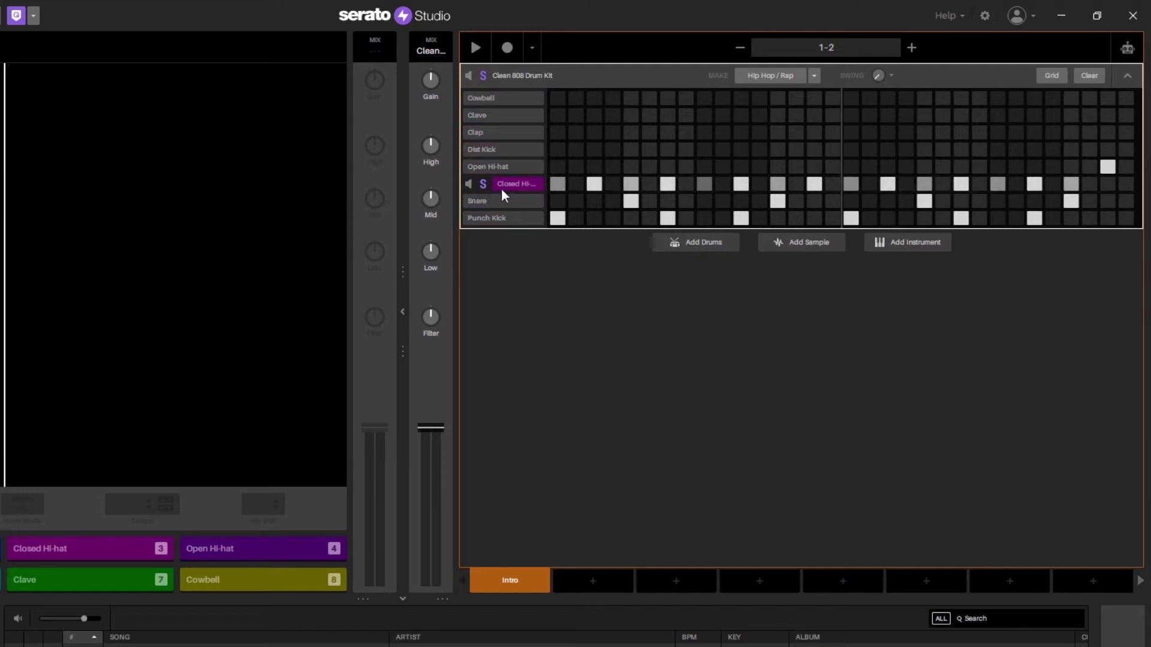
key(space)
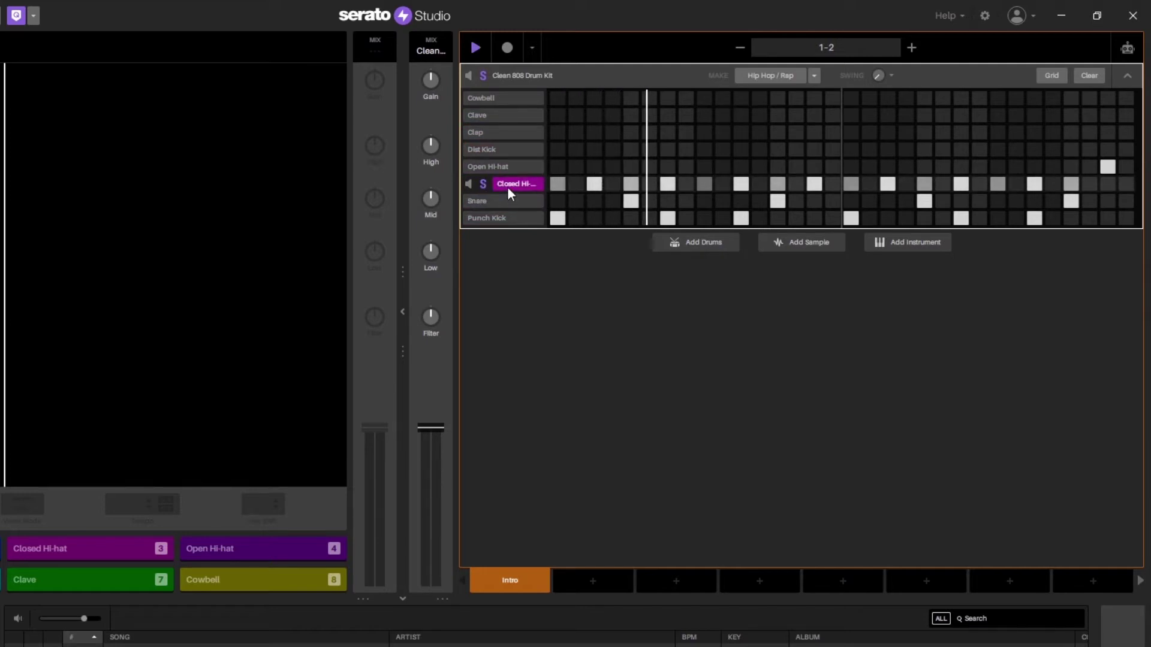
key(space)
click(469, 183)
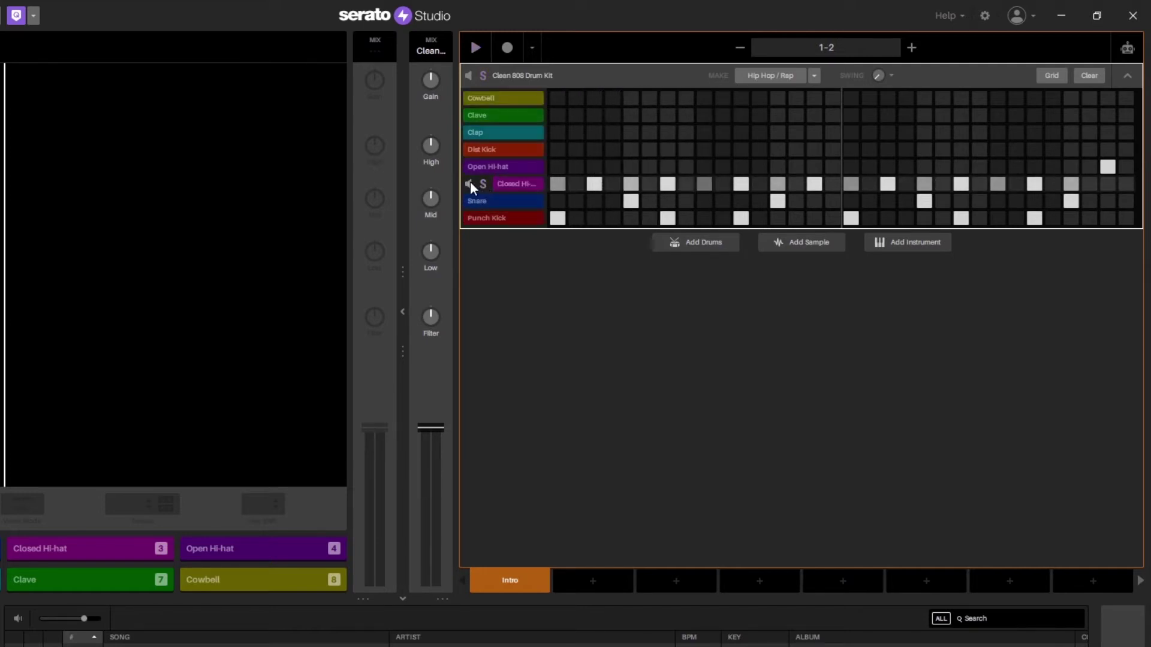
key(space)
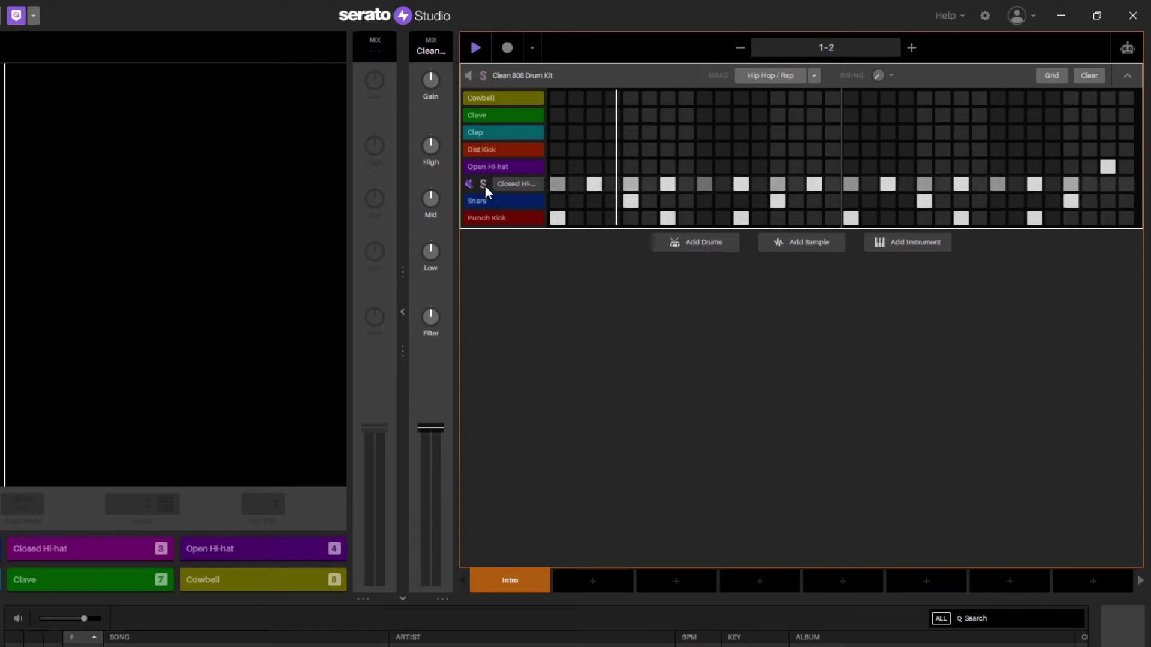
click(469, 182)
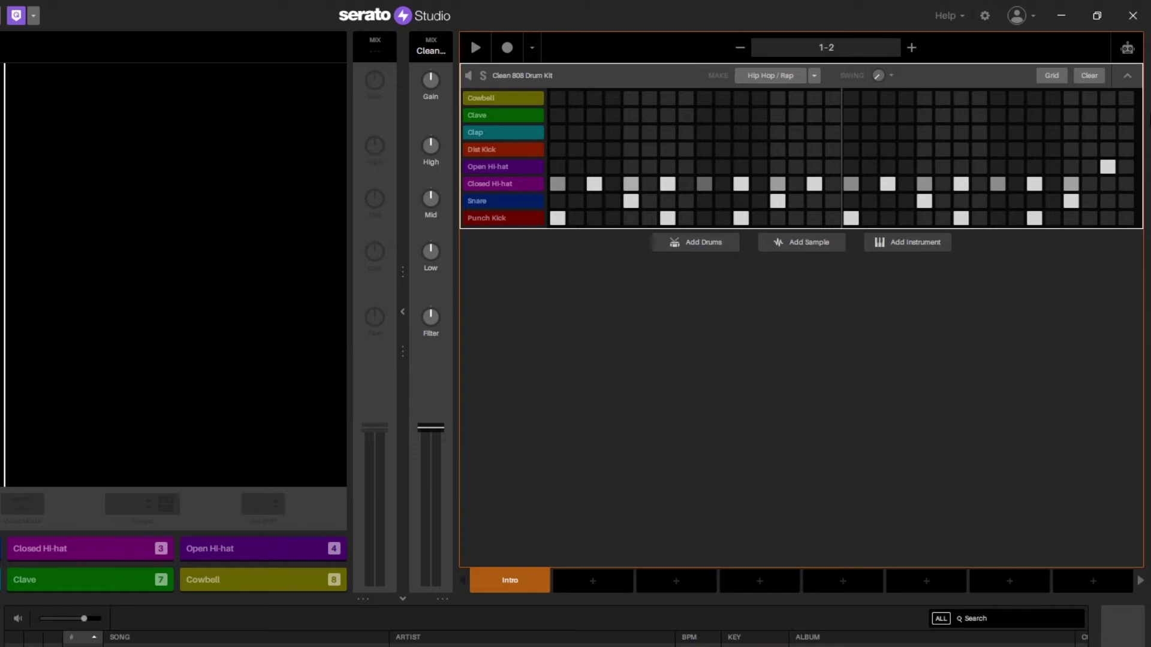
Step: Show the drum pattern's automation lanes with the Snare row selected
click(1127, 50)
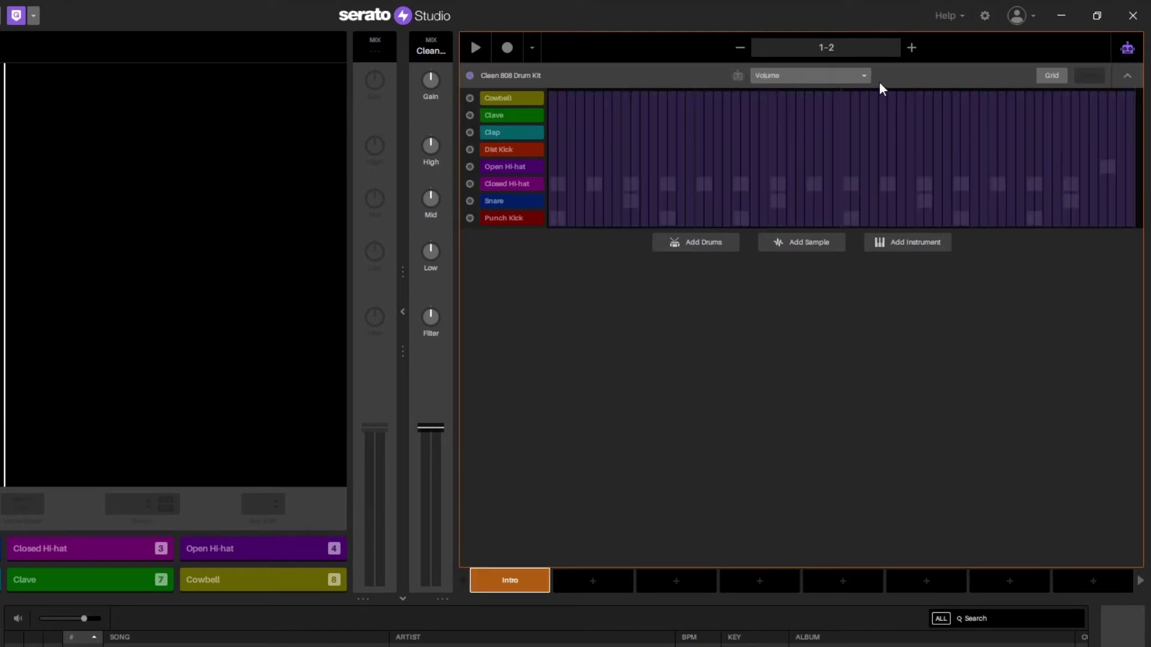
click(513, 198)
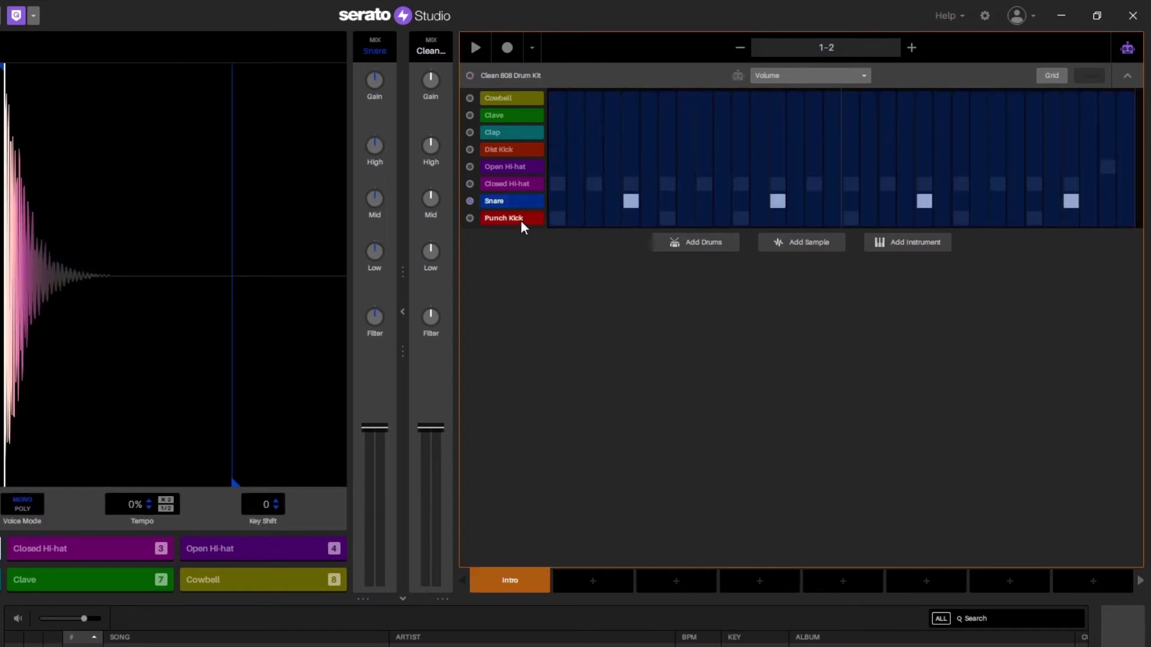
click(516, 220)
click(515, 197)
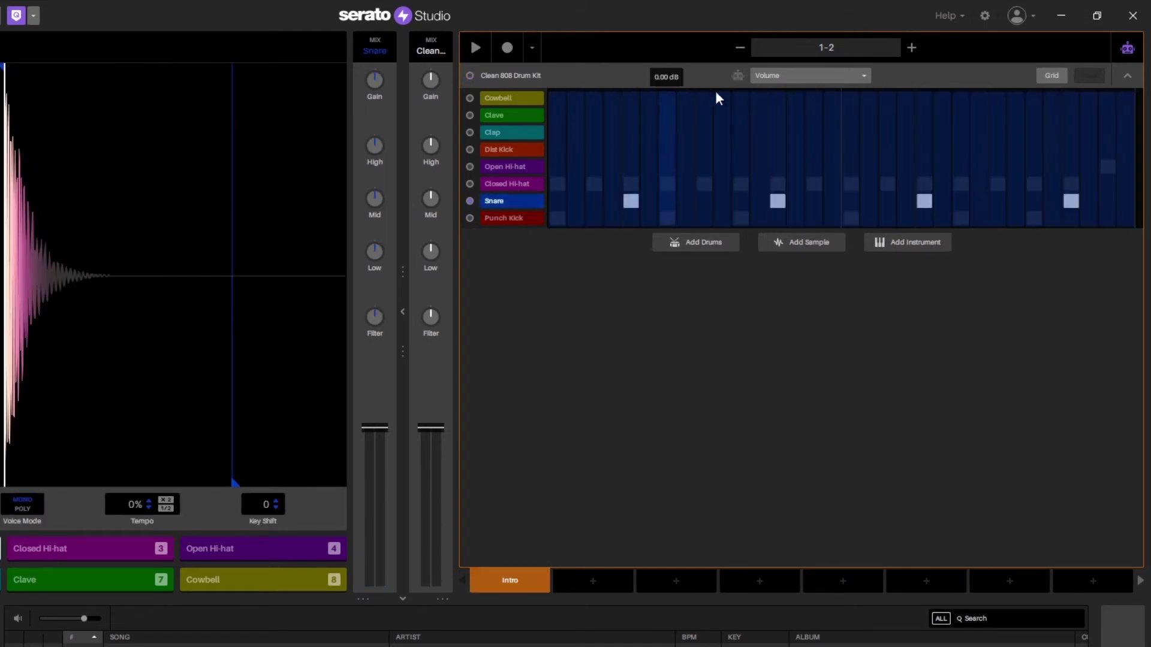
Step: Keep Volume as the parameter and show automation for the whole Clean 808 Drum Kit
click(812, 76)
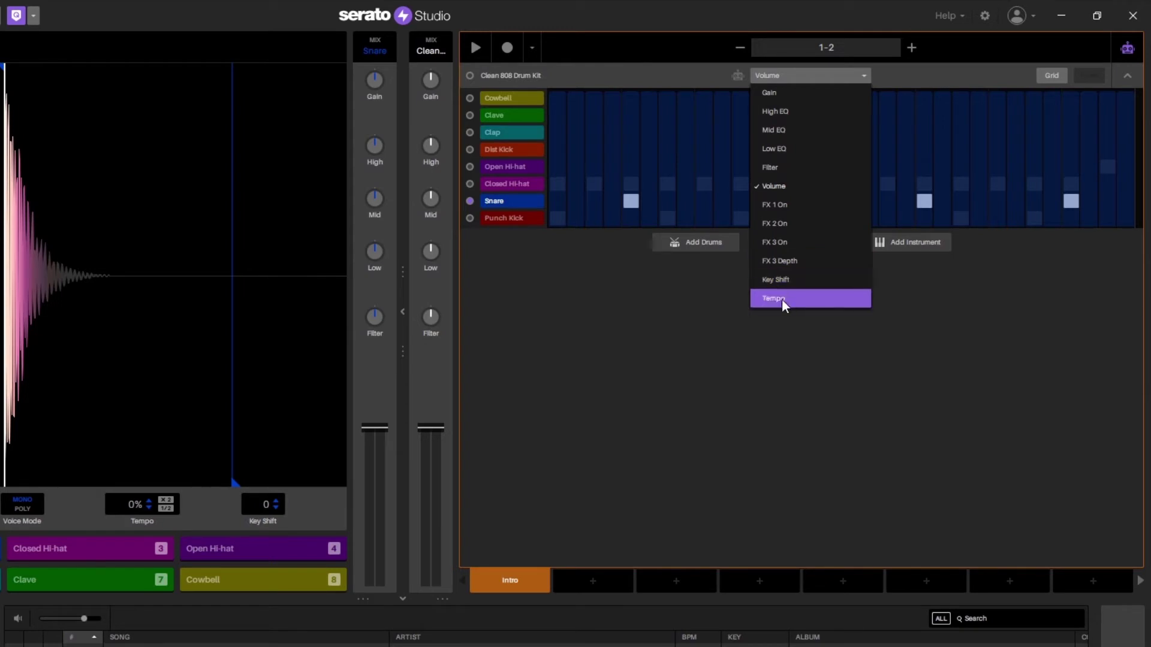
click(785, 74)
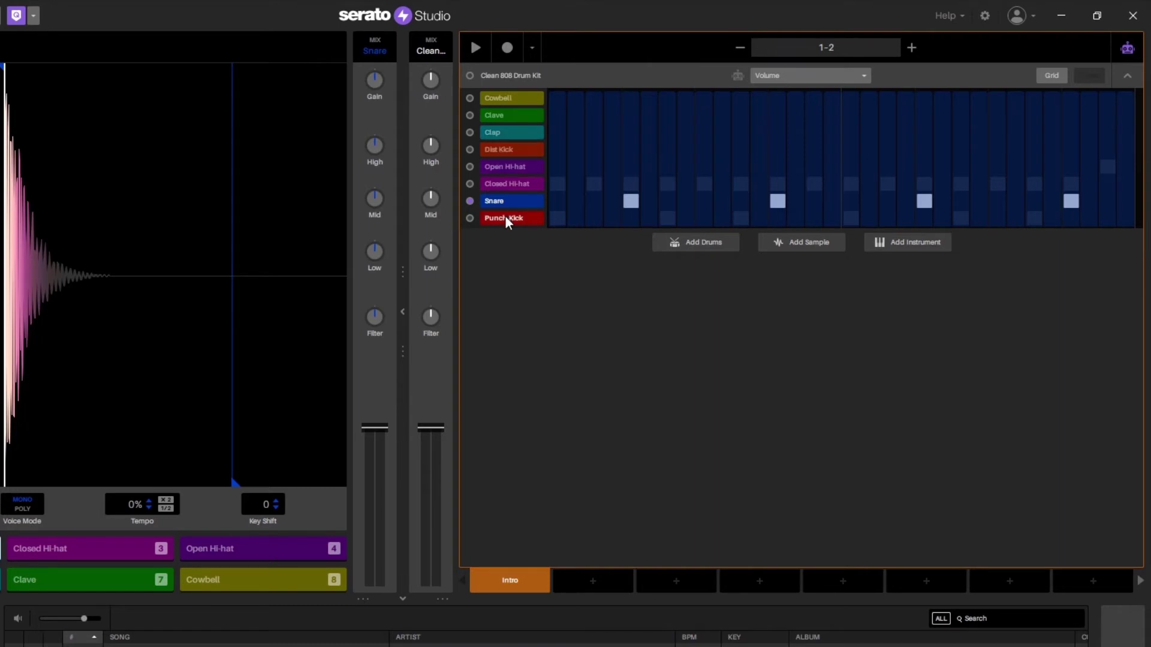
click(469, 75)
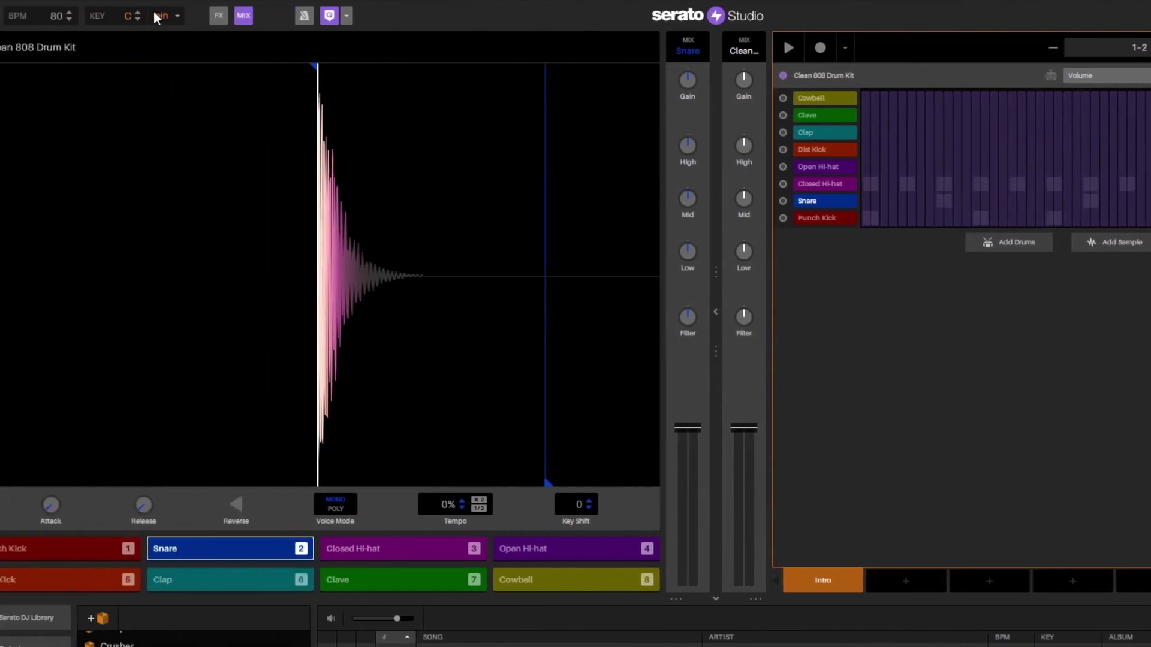
Step: Enable Drums Reverb in the FX panel and settle its depth around half during playback
click(249, 17)
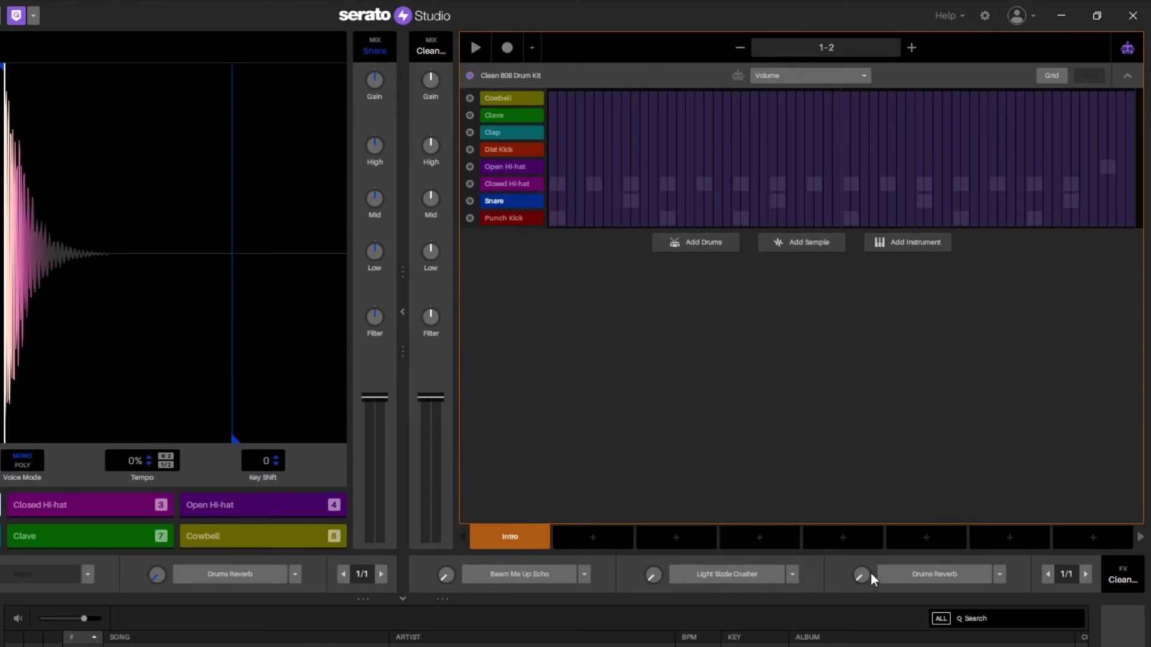
click(915, 573)
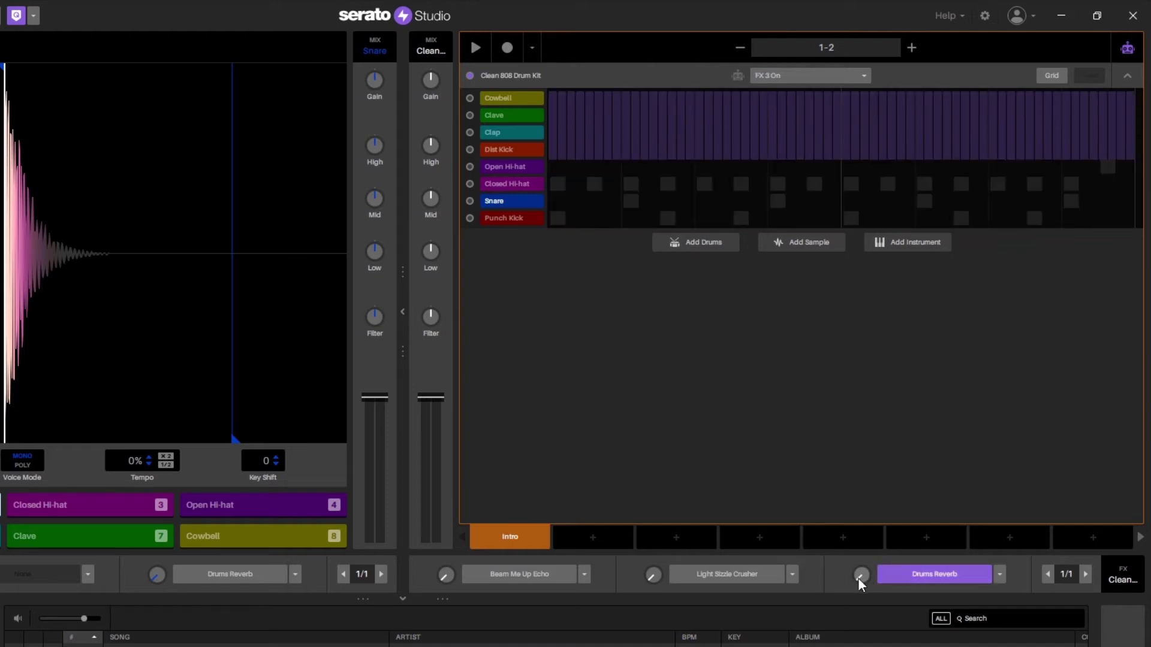
key(space)
drag(862, 578, 862, 539)
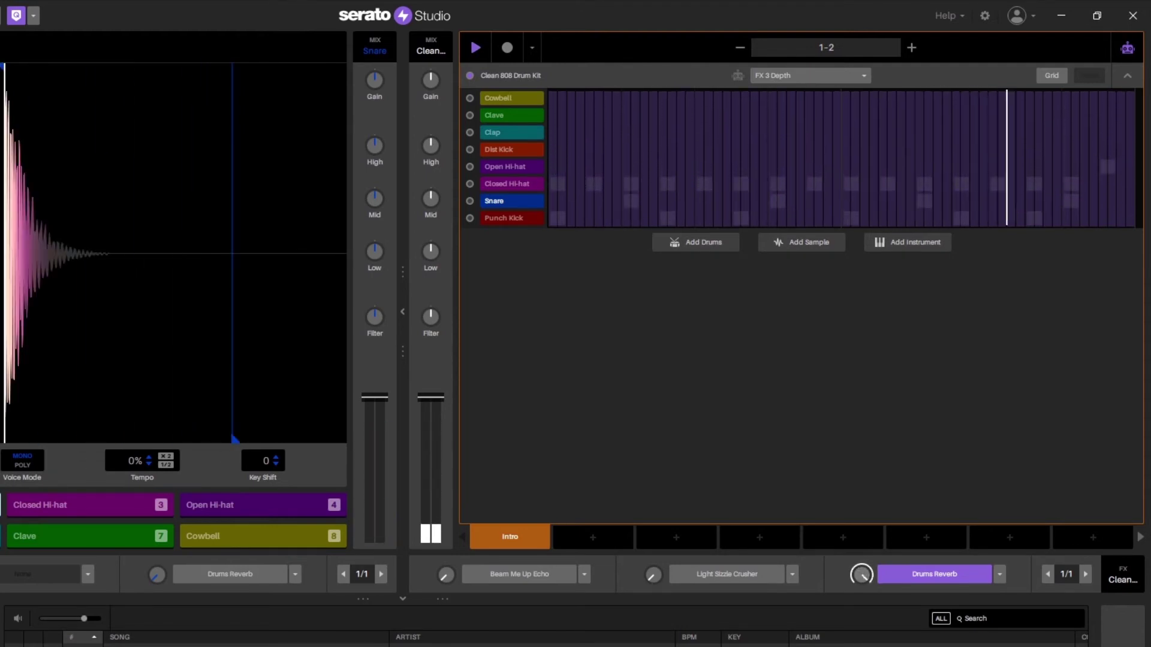
drag(862, 539, 862, 577)
key(space)
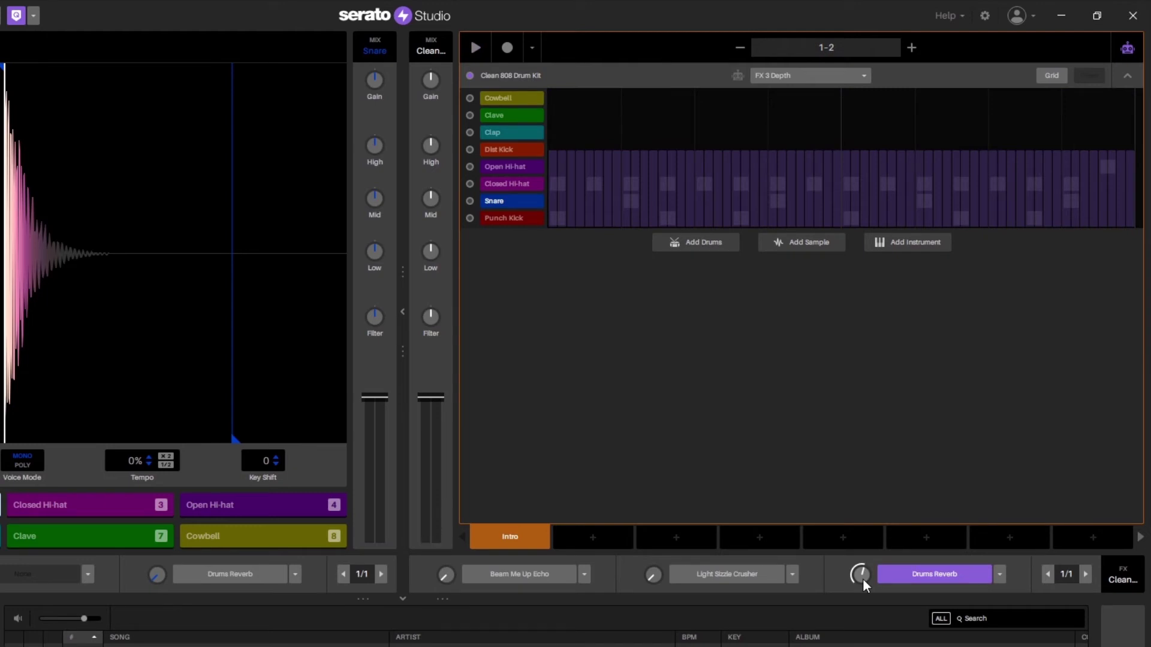
Step: Automate FX 3 On, switching reverb off on the kick steps, then play the loop
click(865, 541)
click(790, 75)
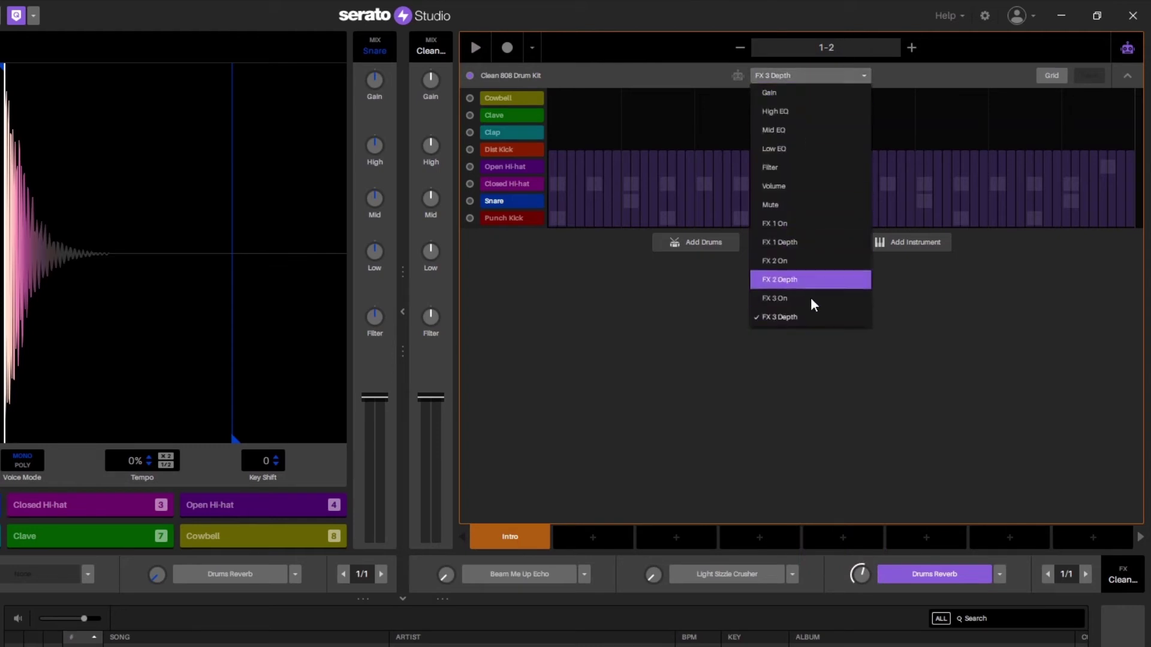
click(787, 299)
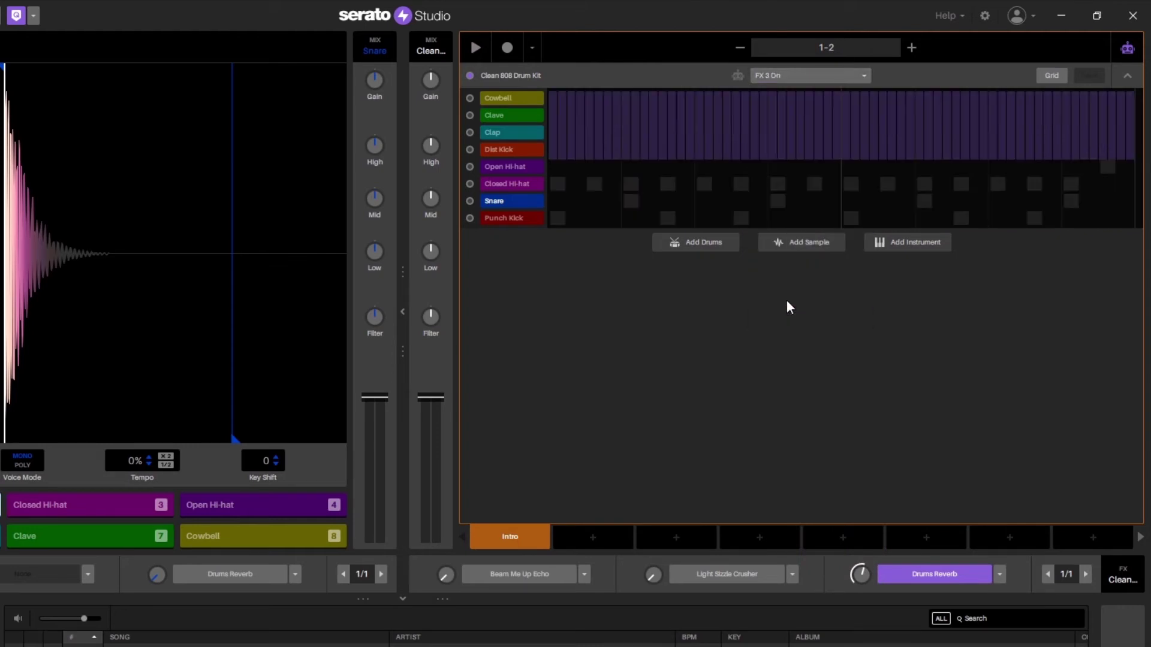
click(560, 169)
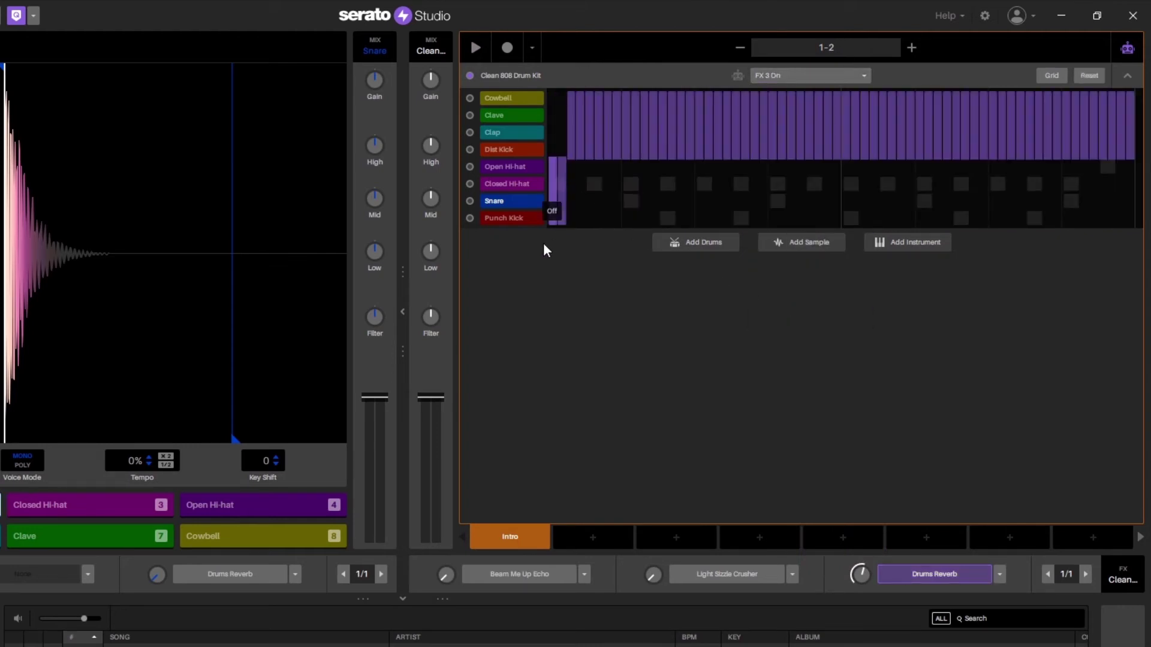
click(667, 223)
drag(714, 228, 997, 280)
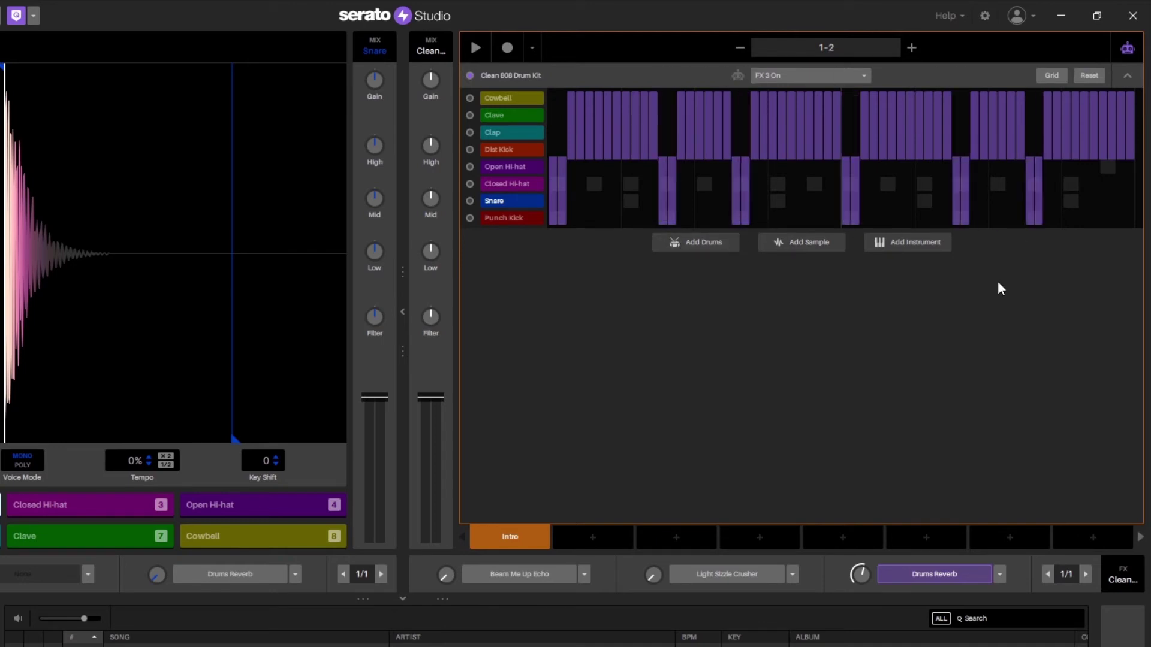
key(space)
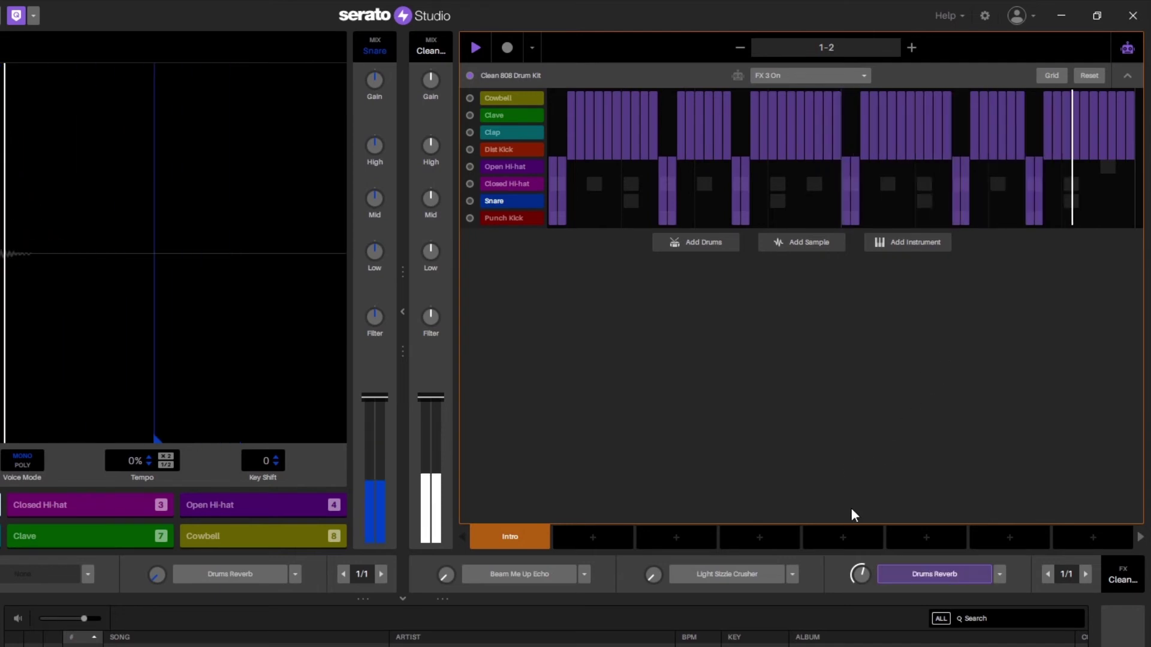
Step: Adjust the reverb depth knob and draw a rising FX 3 Depth ramp across the lane
key(space)
drag(860, 574, 860, 568)
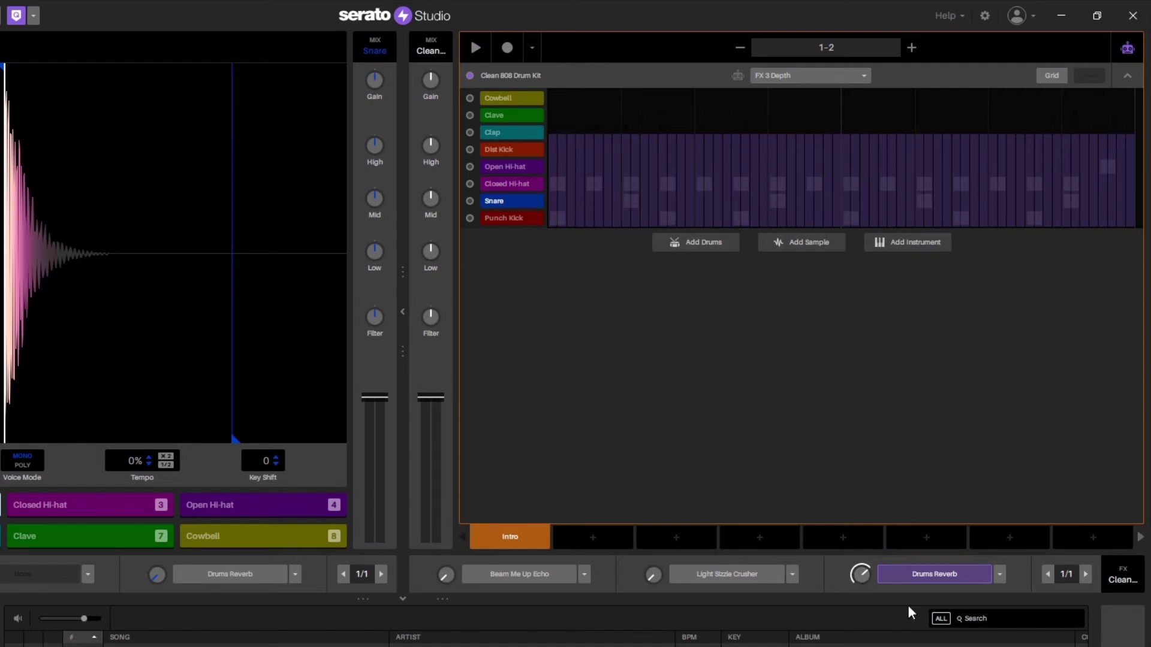
drag(863, 580, 863, 602)
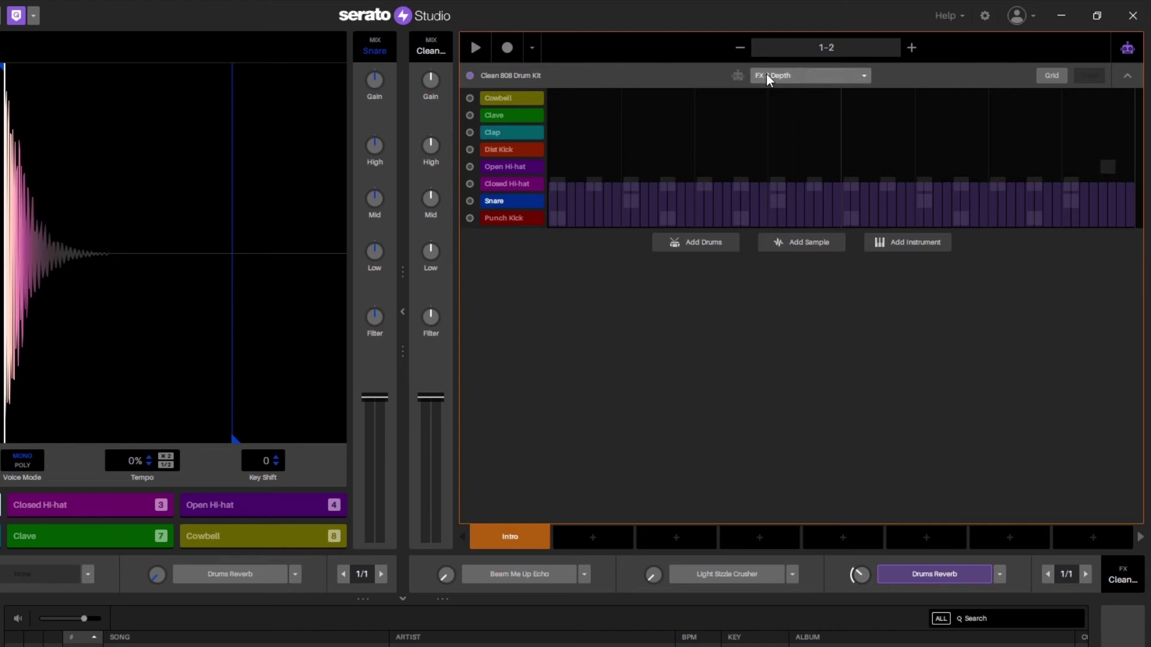
click(805, 76)
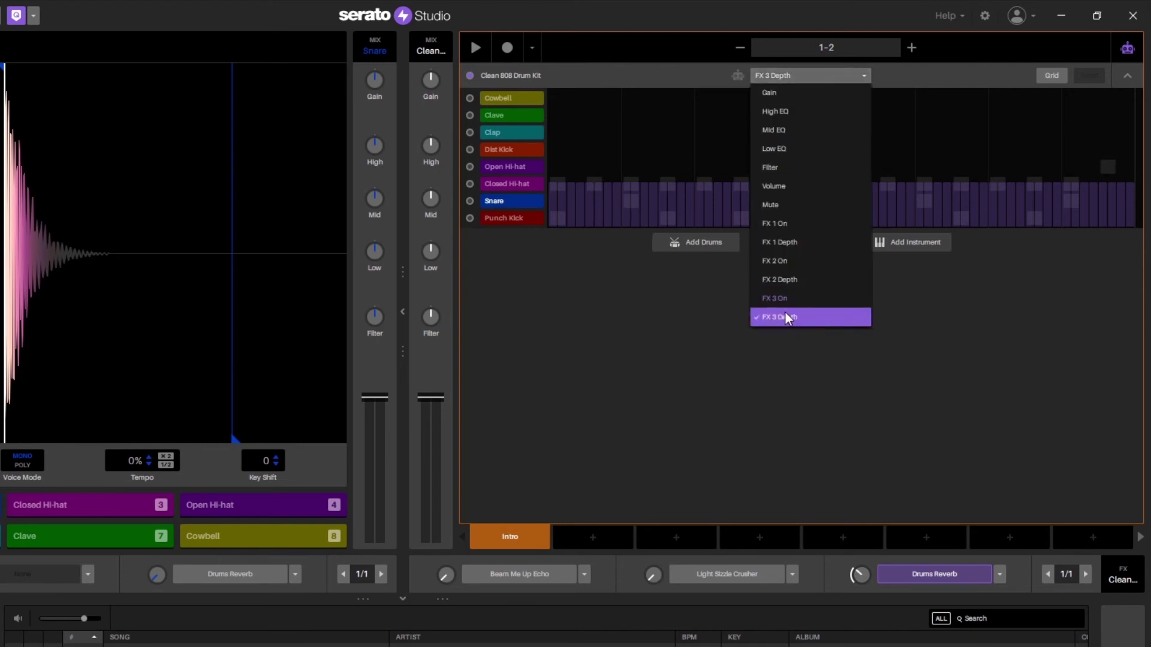
click(787, 317)
mouse_move(578, 223)
mouse_down()
mouse_move(1118, 115)
mouse_move(1133, 95)
mouse_up()
Step: Play the loop to check the depth ramp, then show the Open Hi-hat's Volume lane
key(space)
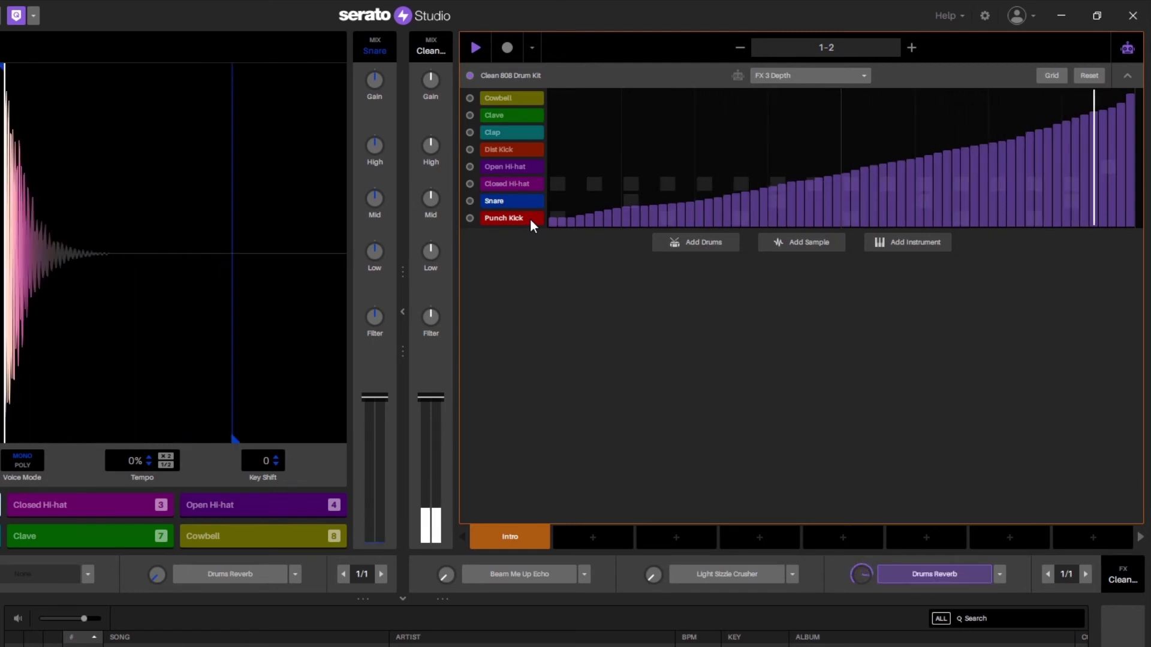
key(space)
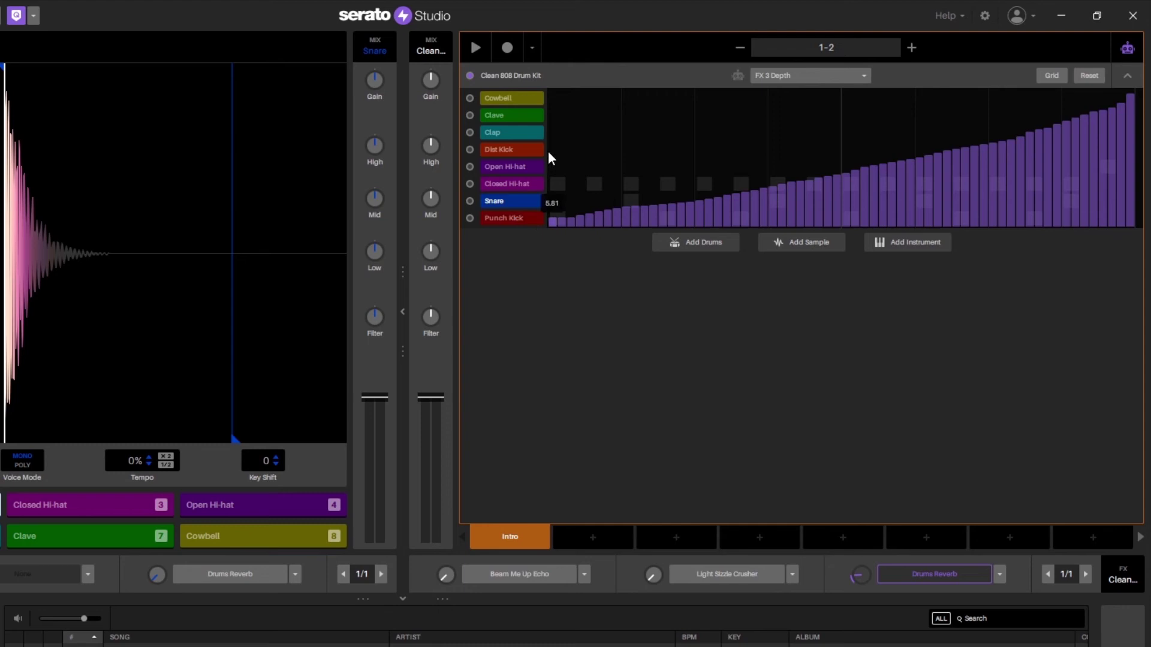
click(764, 76)
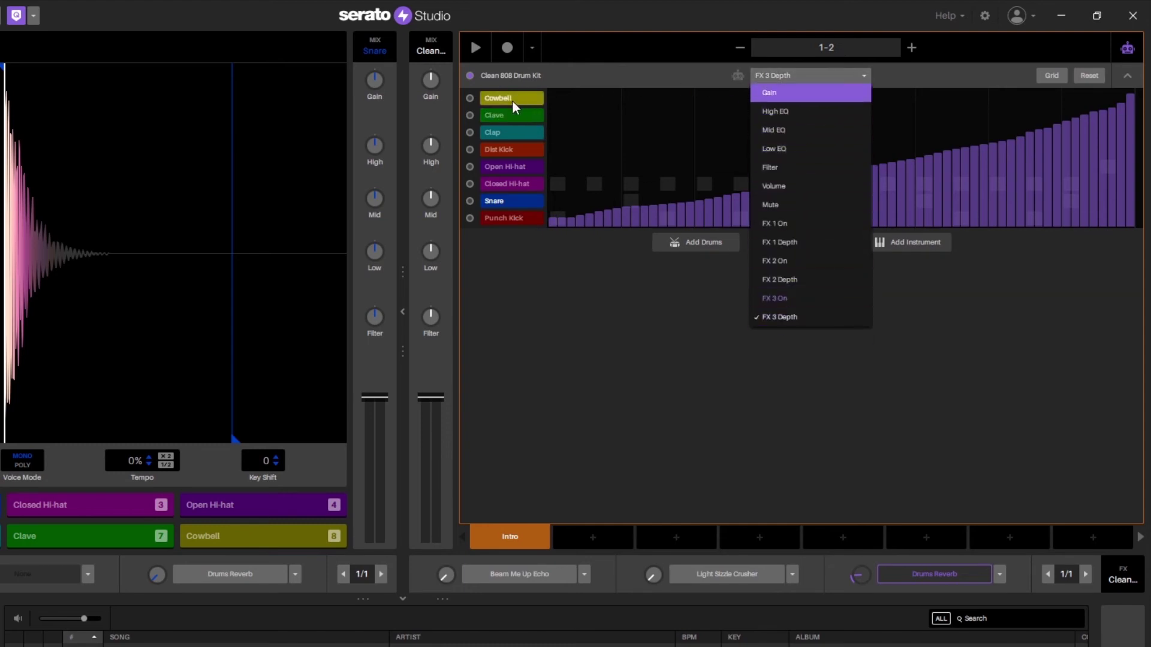
click(512, 168)
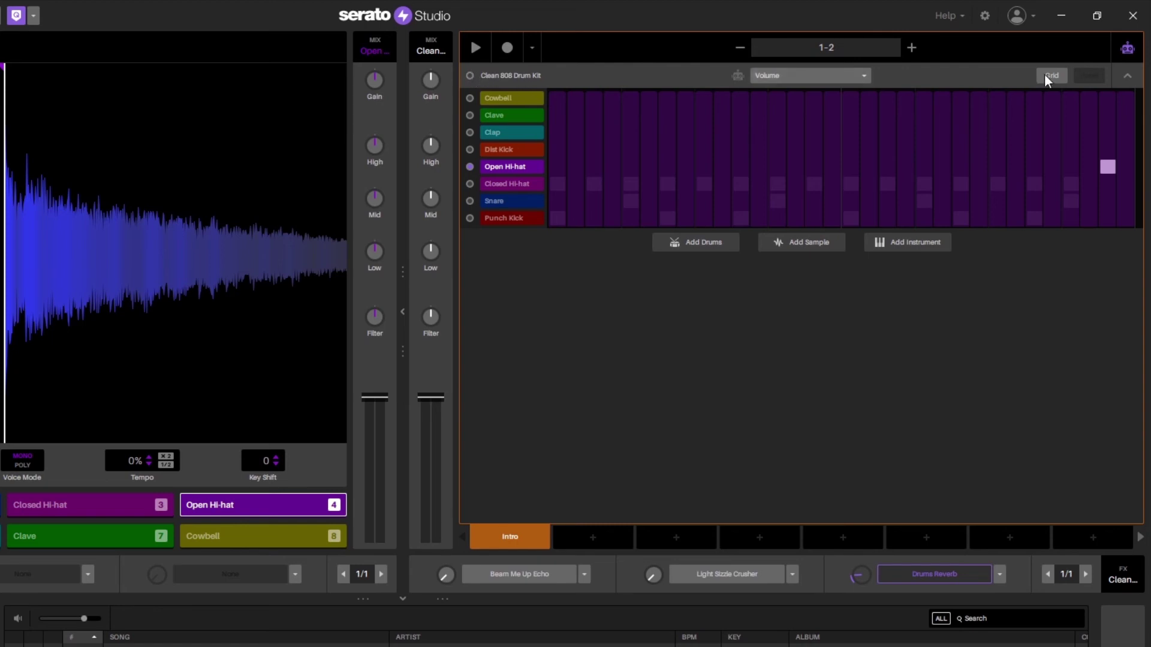
Step: Exit automation mode back to the Clean 808 Drum Kit's step grid
click(1126, 52)
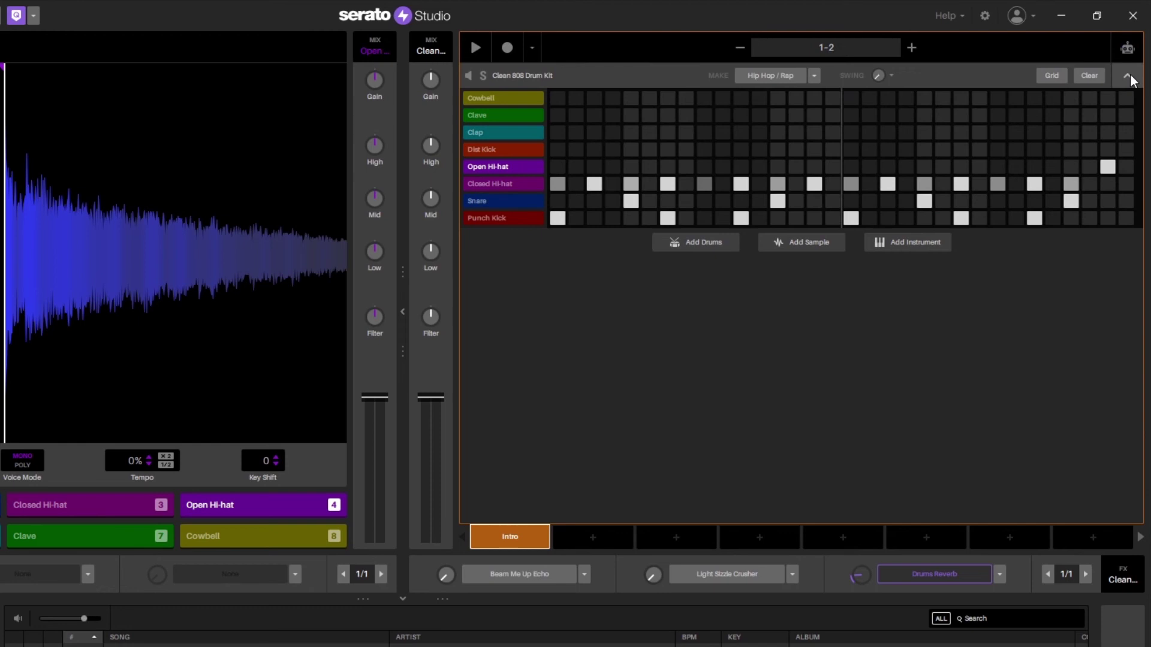